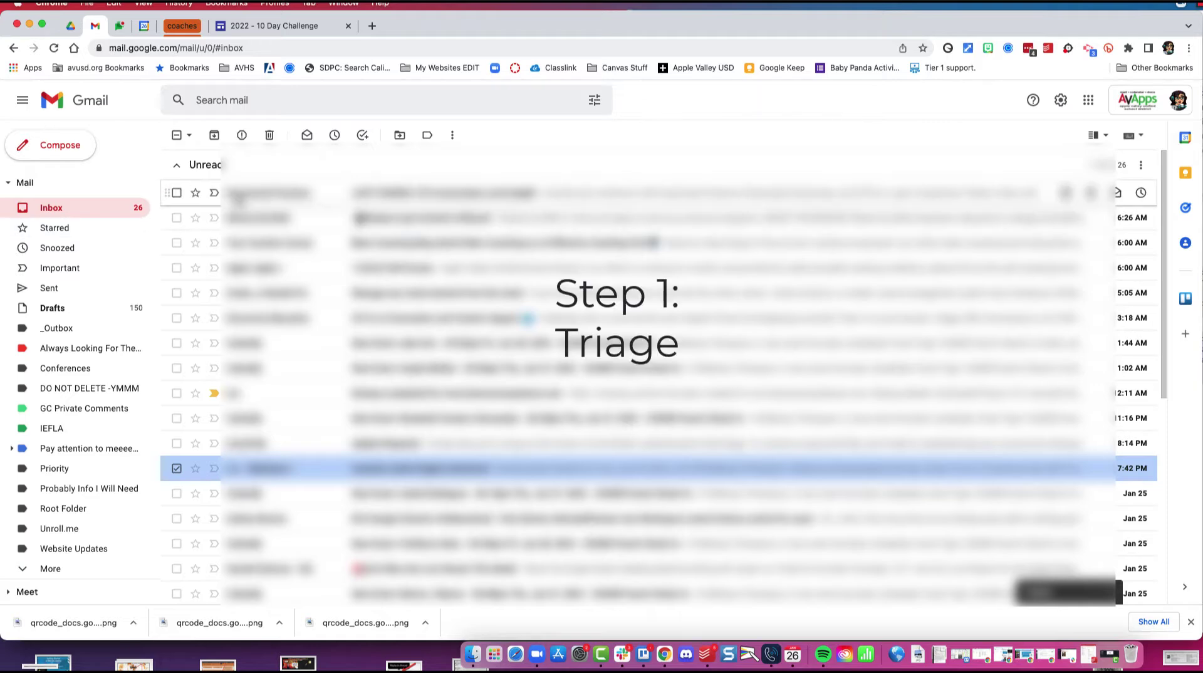
Look through the unread emails, then select those from the newest down to 8:14 PM, leaving out the second 6:00 AM message
{"action": "scroll", "coordinate": [253, 207], "scroll_direction": "down", "scroll_amount": 4}
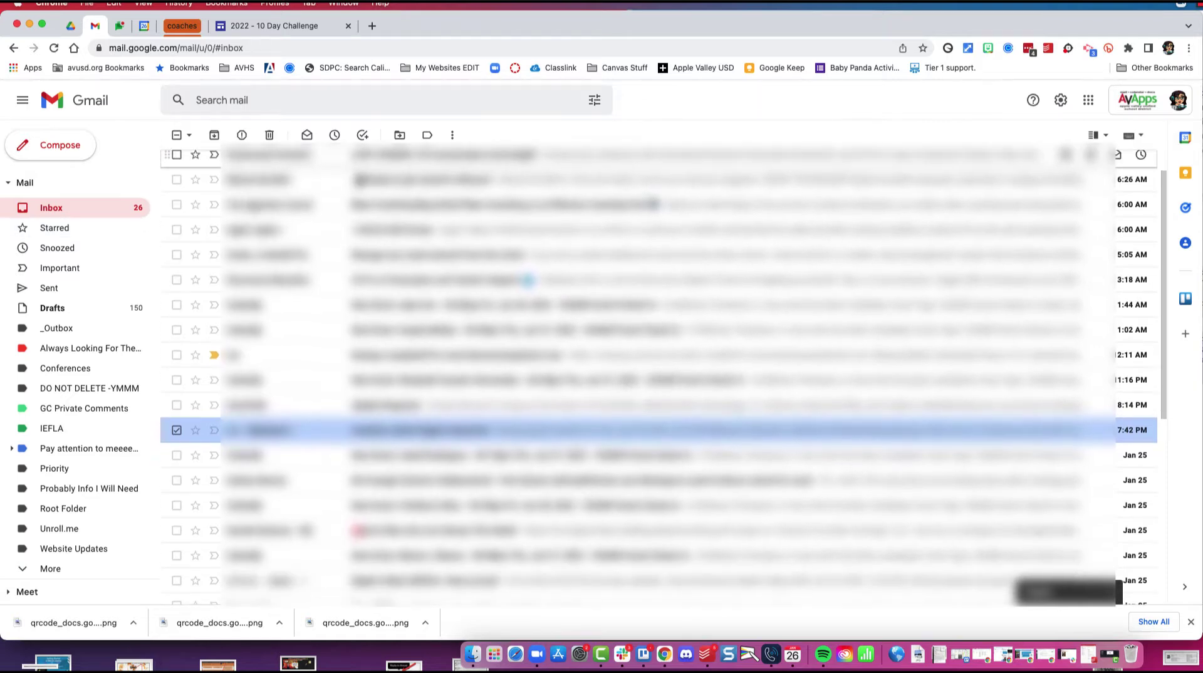
{"action": "scroll", "coordinate": [253, 206], "scroll_direction": "down", "scroll_amount": 8}
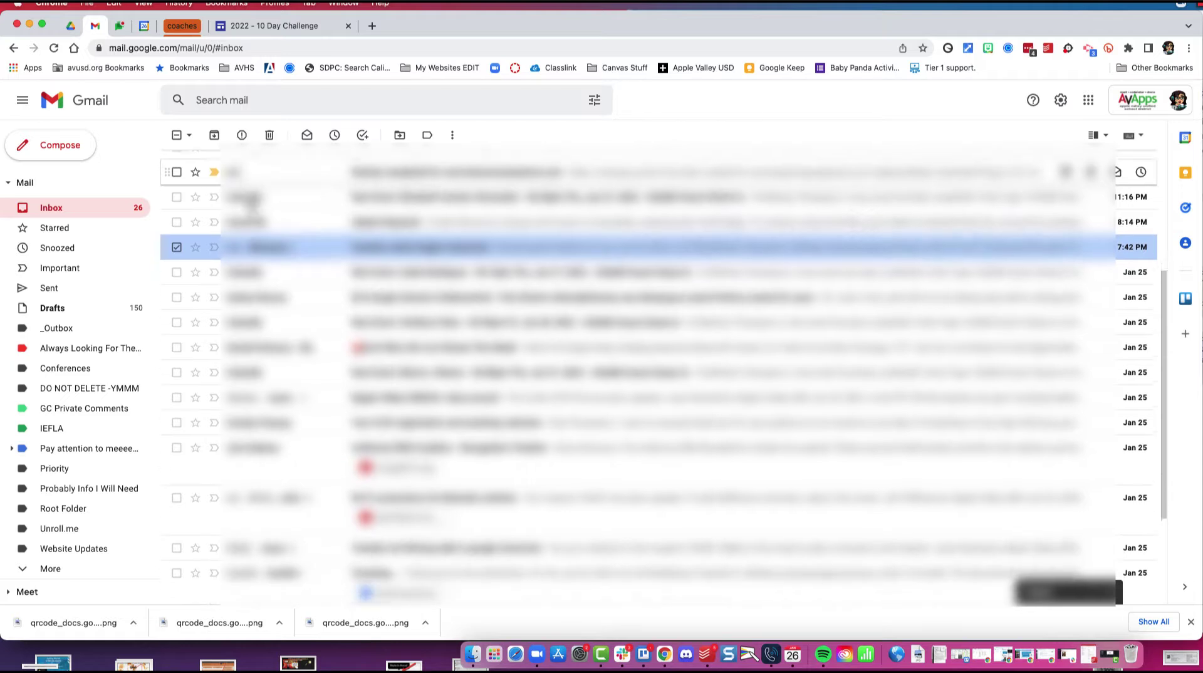
{"action": "scroll", "coordinate": [253, 201], "scroll_direction": "down", "scroll_amount": 2}
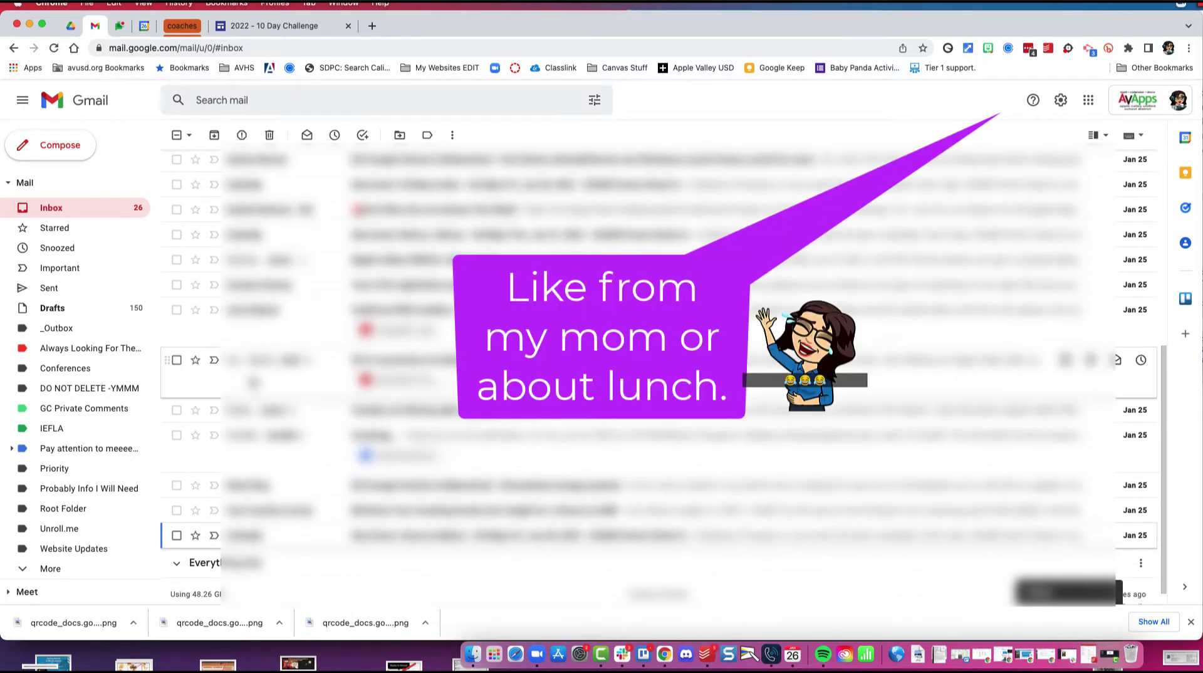
{"action": "scroll", "coordinate": [251, 485], "scroll_direction": "up", "scroll_amount": 8}
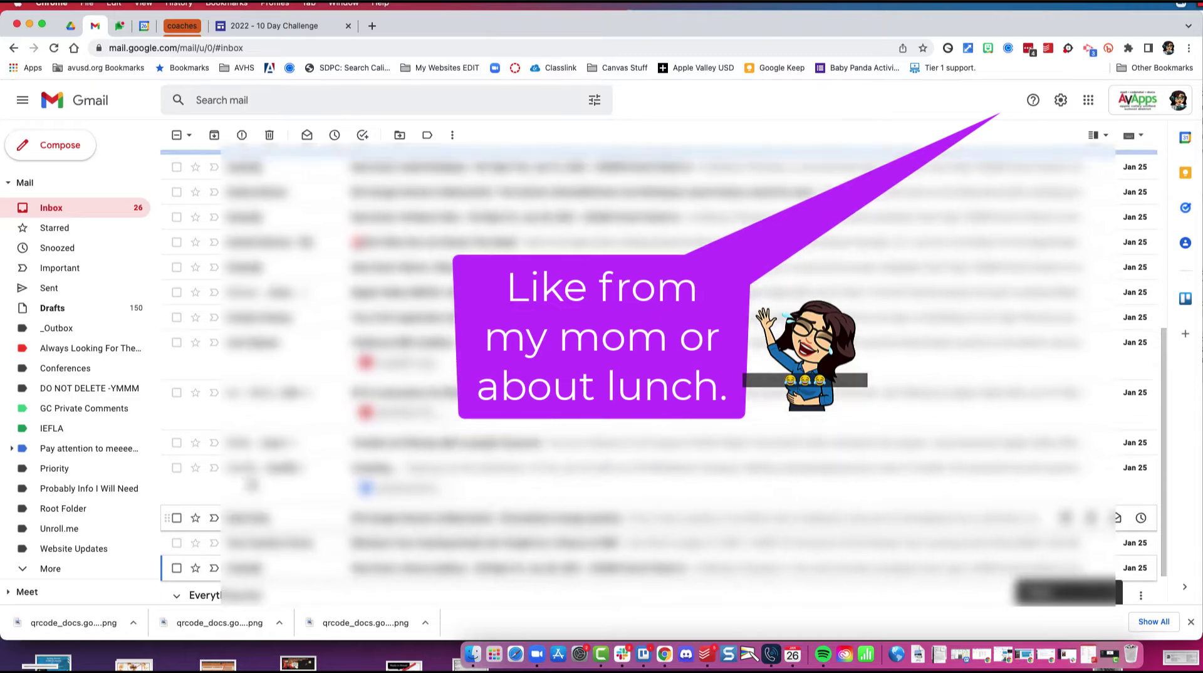
{"action": "scroll", "coordinate": [250, 483], "scroll_direction": "up", "scroll_amount": 3}
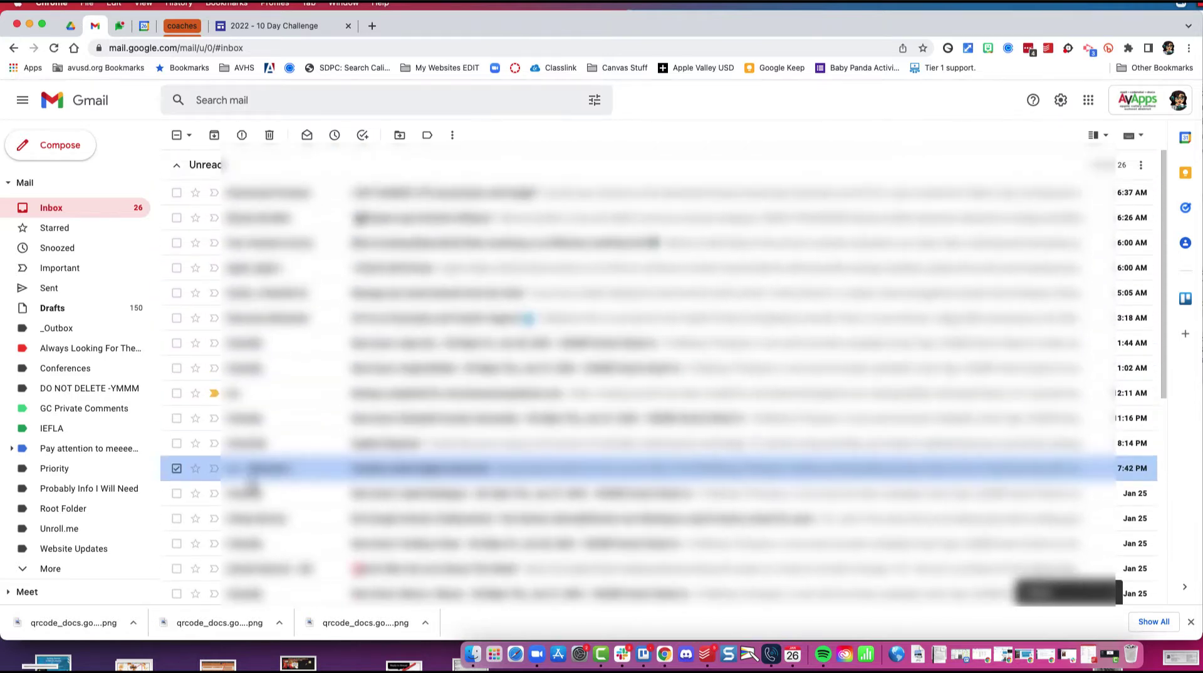
{"action": "left_click", "coordinate": [178, 196]}
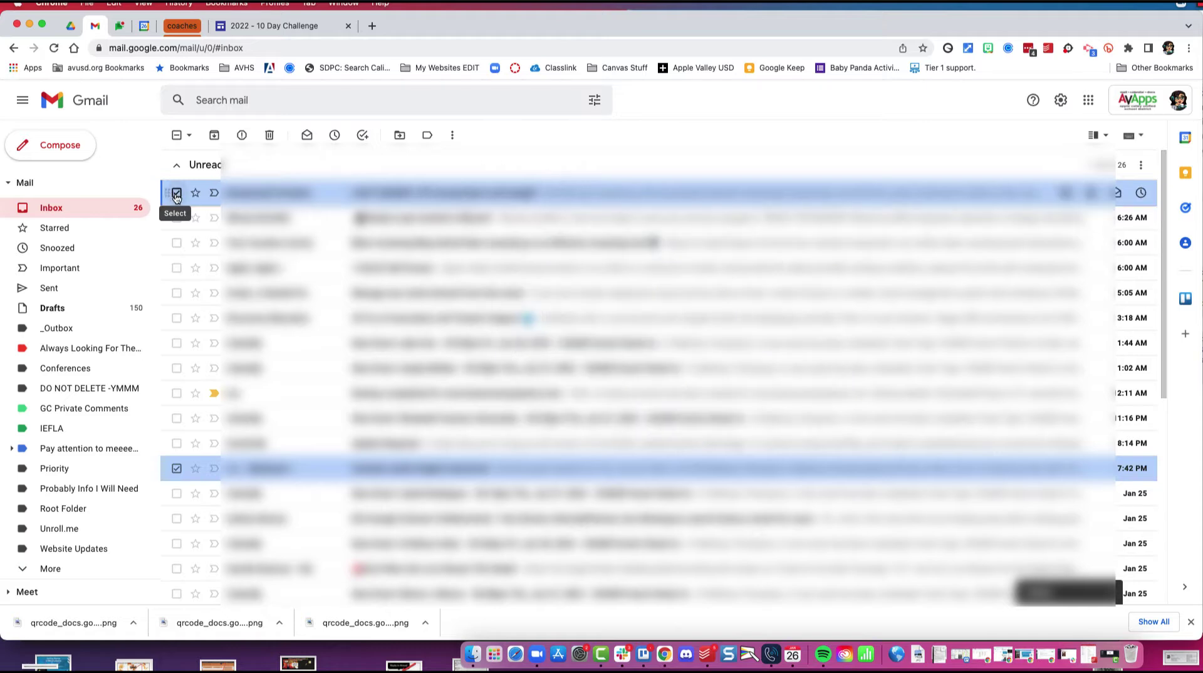
{"action": "left_click", "coordinate": [177, 244], "text": "shift"}
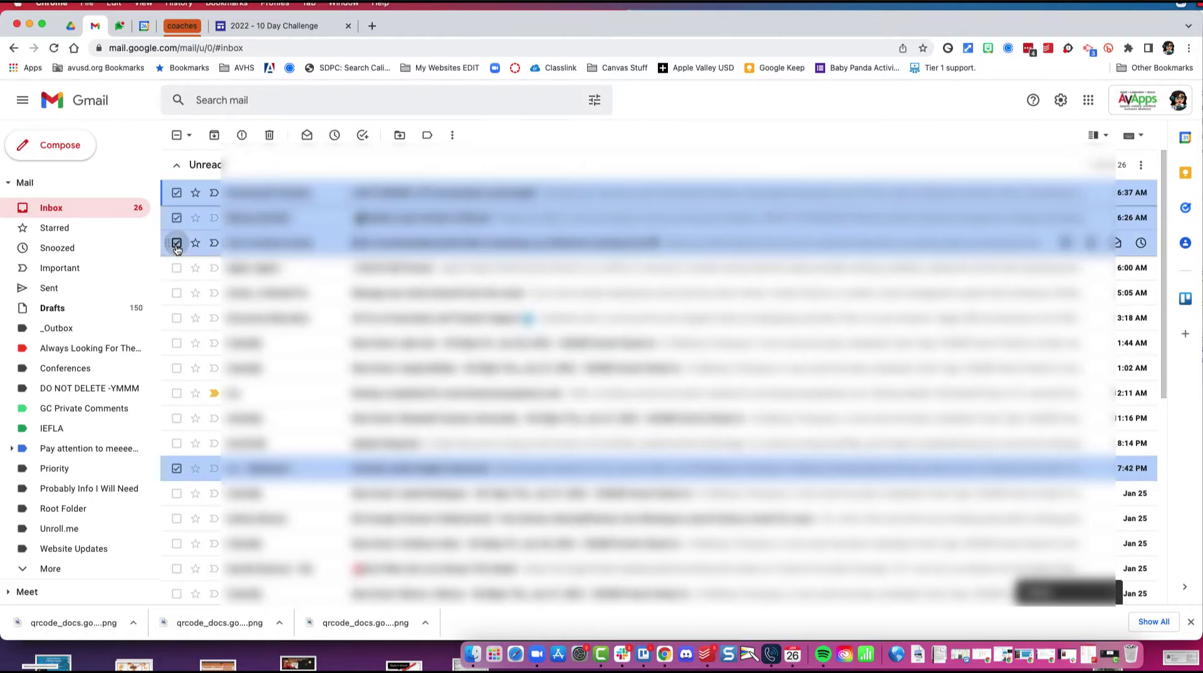
{"action": "left_click", "coordinate": [178, 294], "text": "super"}
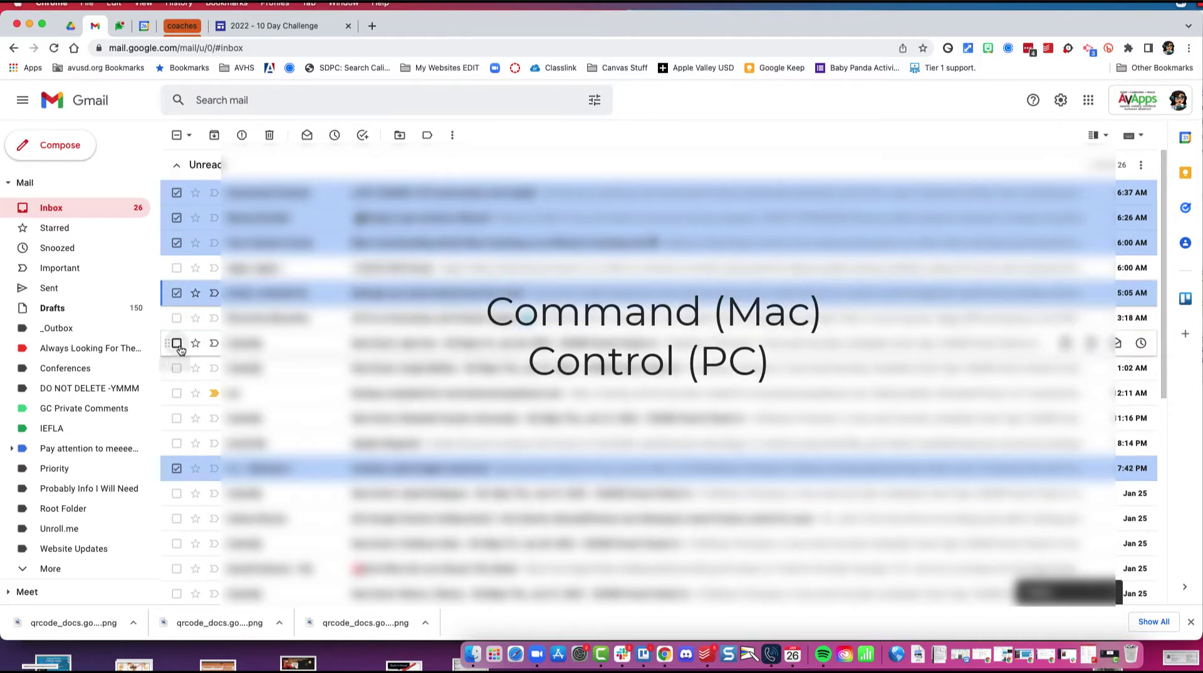
{"action": "left_click", "coordinate": [177, 443], "text": "shift"}
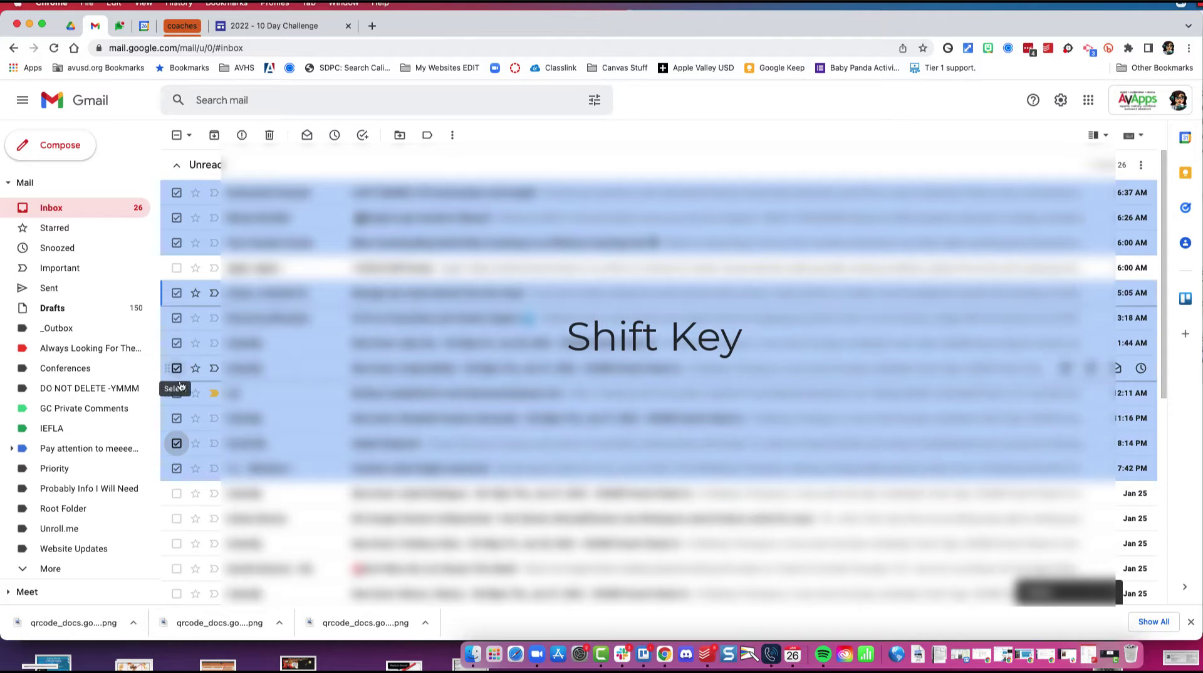
Deselect the 7:42 PM email and add the first, fifth and eighth Jan 25 unread emails to the selection
{"action": "scroll", "coordinate": [173, 446], "scroll_direction": "down", "scroll_amount": 1}
{"action": "scroll", "coordinate": [174, 447], "scroll_direction": "down", "scroll_amount": 1}
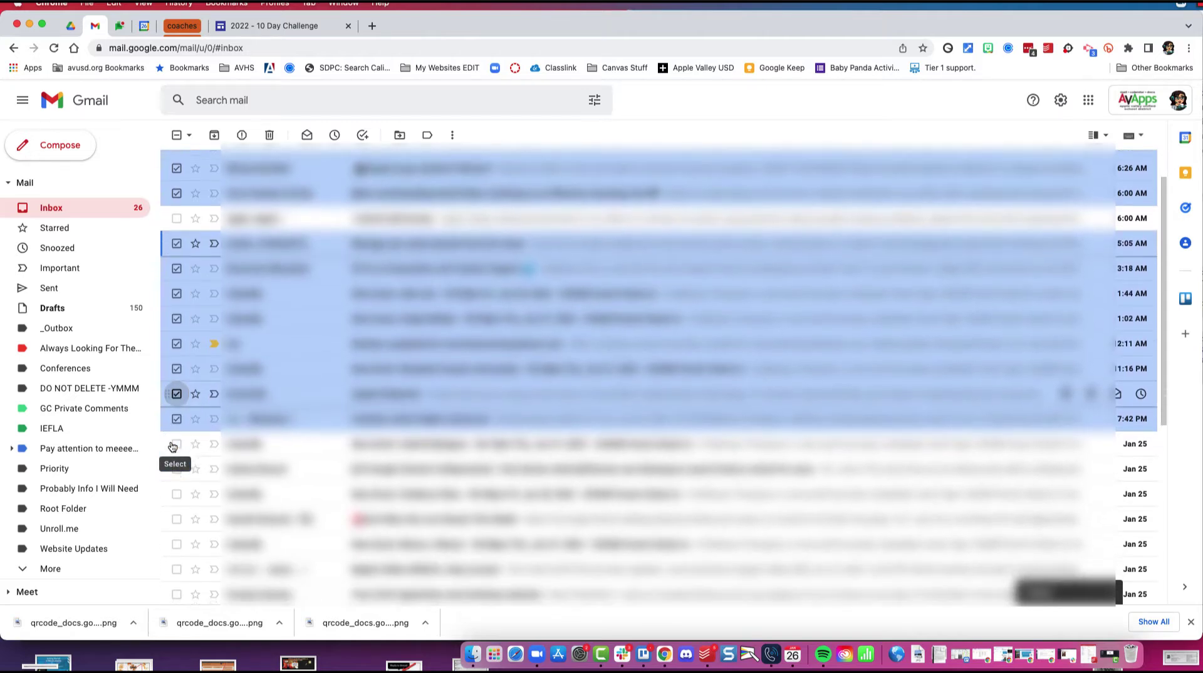
{"action": "left_click", "coordinate": [176, 407]}
{"action": "left_click", "coordinate": [177, 431]}
{"action": "scroll", "coordinate": [176, 461], "scroll_direction": "down", "scroll_amount": 2}
{"action": "left_click", "coordinate": [176, 465]}
{"action": "scroll", "coordinate": [188, 486], "scroll_direction": "down", "scroll_amount": 1}
{"action": "scroll", "coordinate": [188, 490], "scroll_direction": "down", "scroll_amount": 1}
{"action": "left_click", "coordinate": [177, 487]}
{"action": "scroll", "coordinate": [178, 477], "scroll_direction": "down", "scroll_amount": 2}
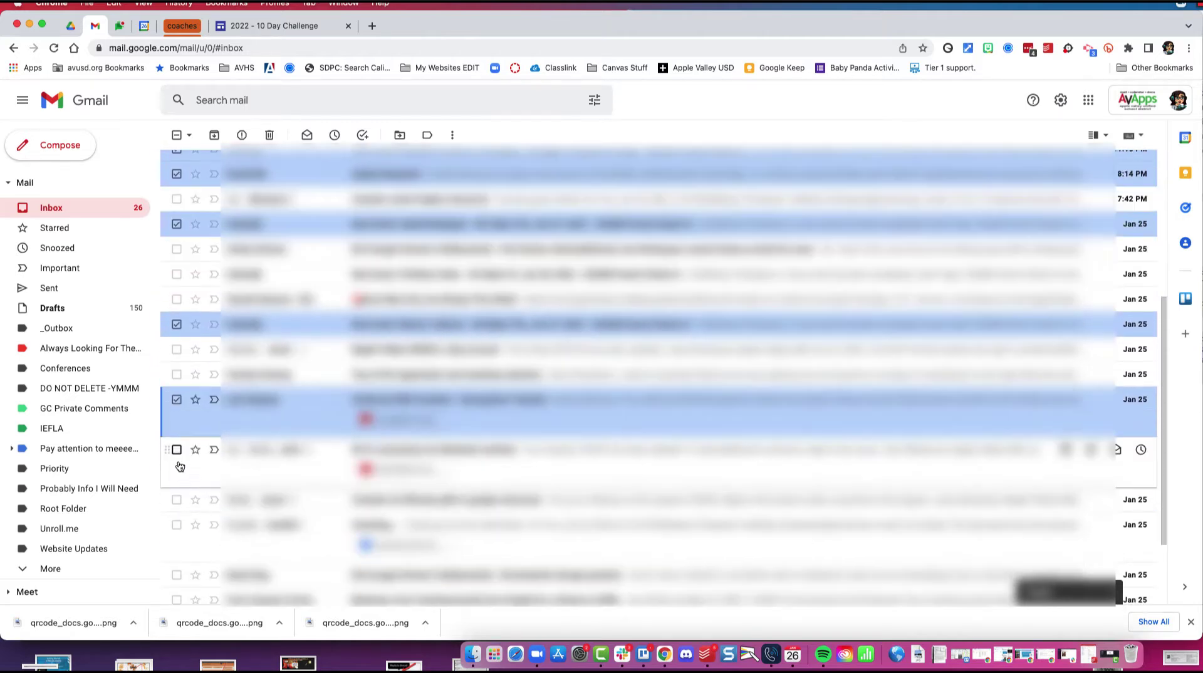
Add the last three and the second to fourth Jan 25 unread emails to the selection, and mark all selected emails as read
{"action": "scroll", "coordinate": [177, 502], "scroll_direction": "down", "scroll_amount": 2}
{"action": "left_click", "coordinate": [177, 511]}
{"action": "left_click", "coordinate": [176, 536]}
{"action": "left_click", "coordinate": [176, 562]}
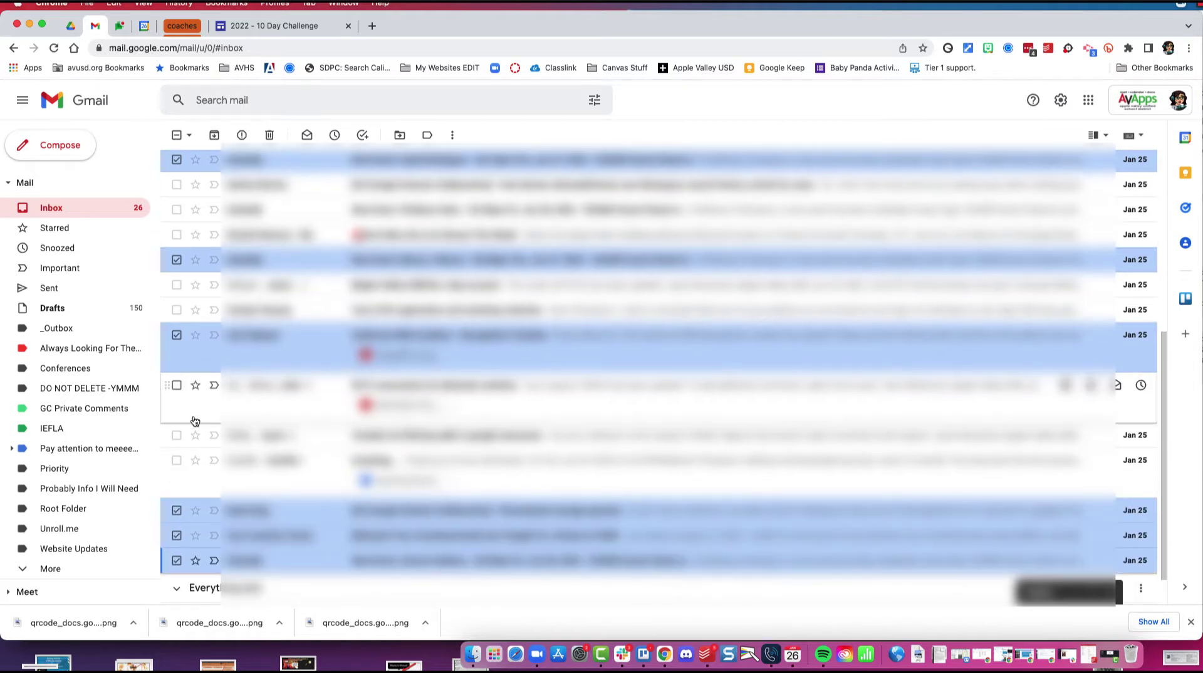
{"action": "left_click", "coordinate": [176, 184]}
{"action": "left_click", "coordinate": [177, 210]}
{"action": "left_click", "coordinate": [177, 235]}
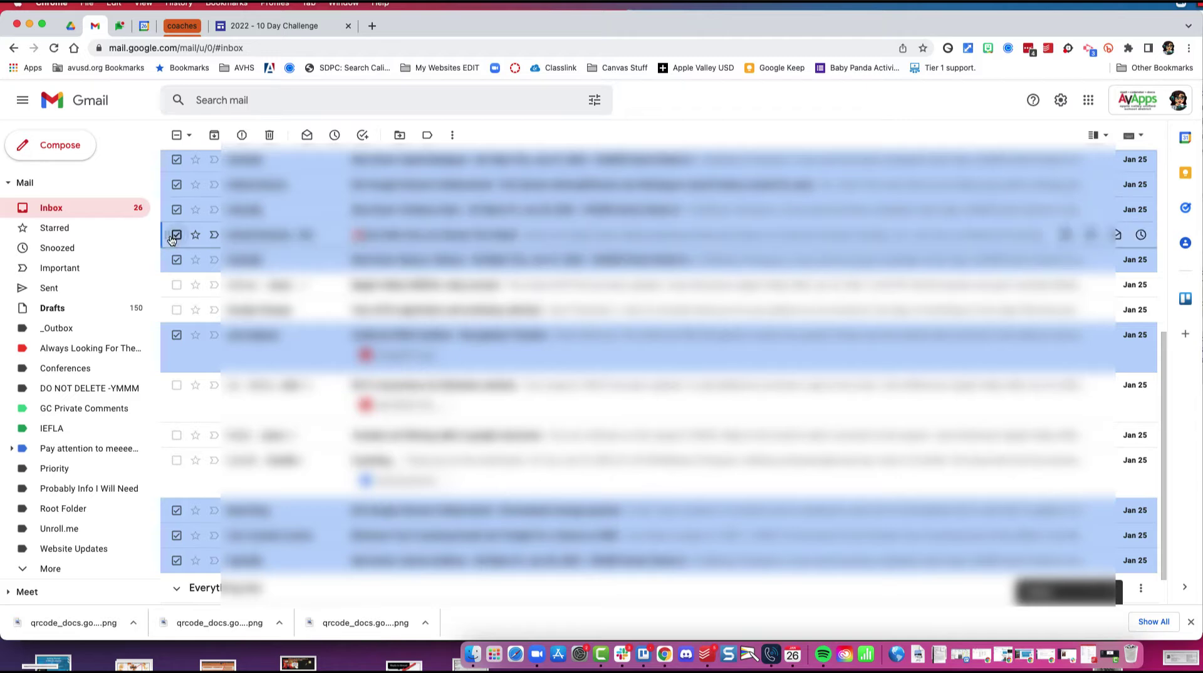
{"action": "left_click", "coordinate": [304, 136]}
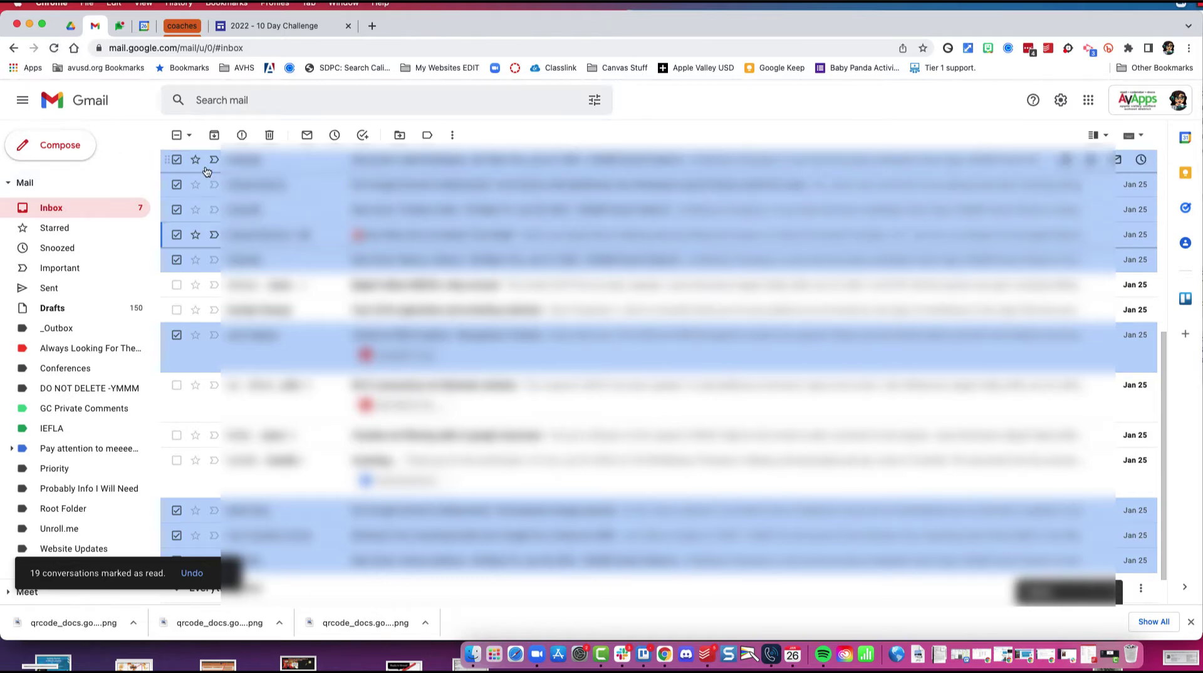
{"action": "left_click", "coordinate": [71, 209]}
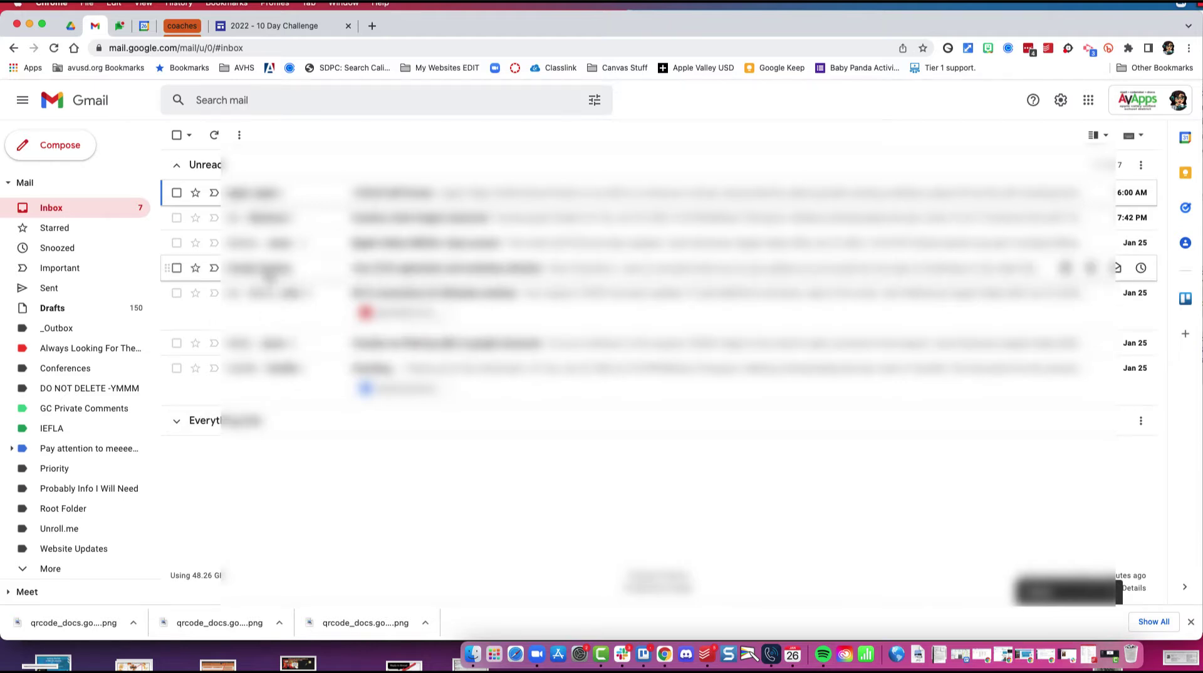
Add the unread email about CLTA registration and workshop selection to the task list
{"action": "mouse_move", "coordinate": [269, 274]}
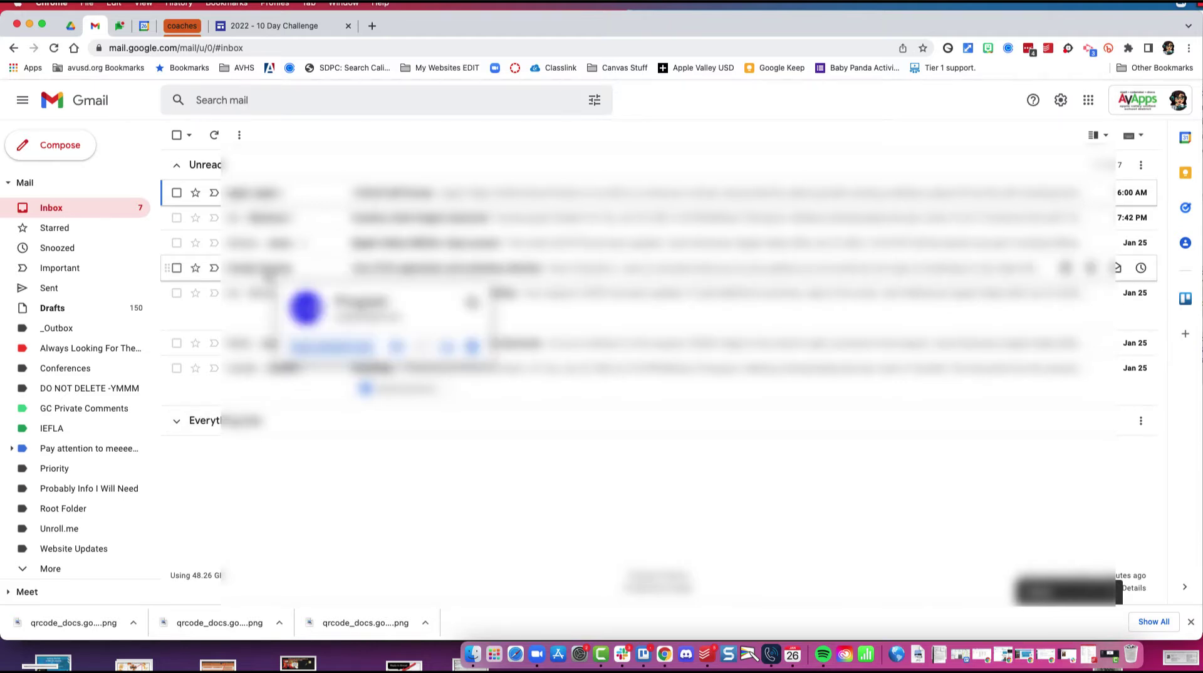
{"action": "left_click", "coordinate": [177, 268]}
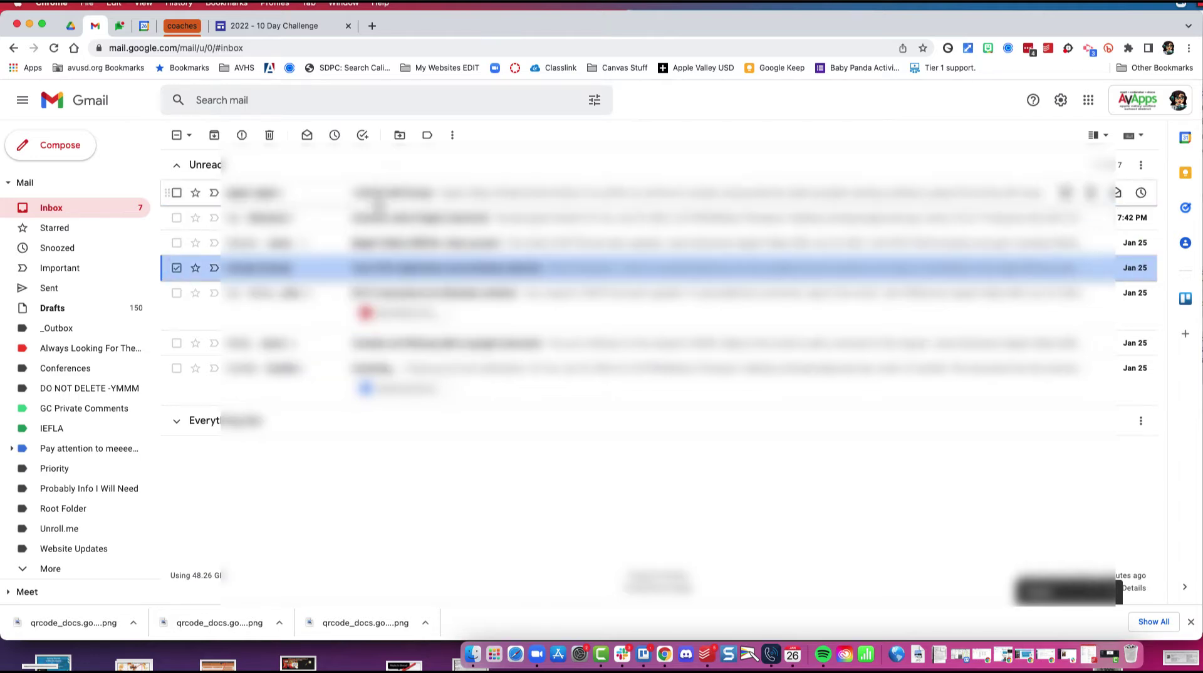
{"action": "left_click", "coordinate": [362, 136]}
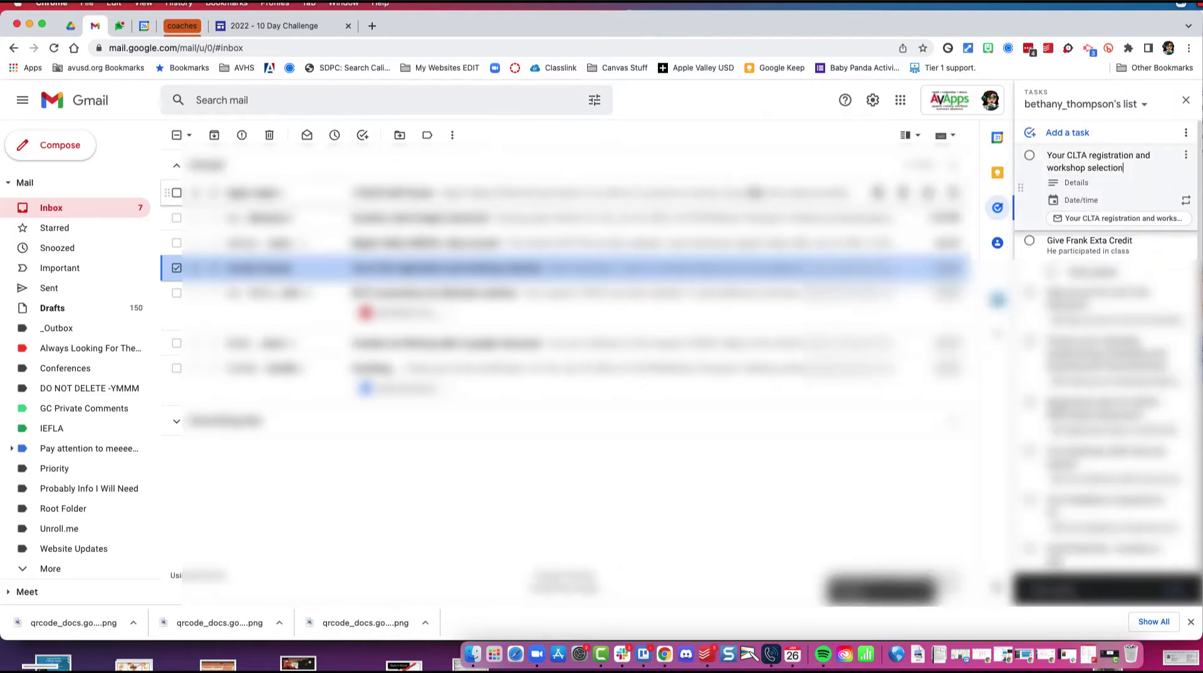
Complete the old tasks for extra credit and "Sign up now for can't miss", and mark the CLTA registration email as read
{"action": "left_click", "coordinate": [1030, 241]}
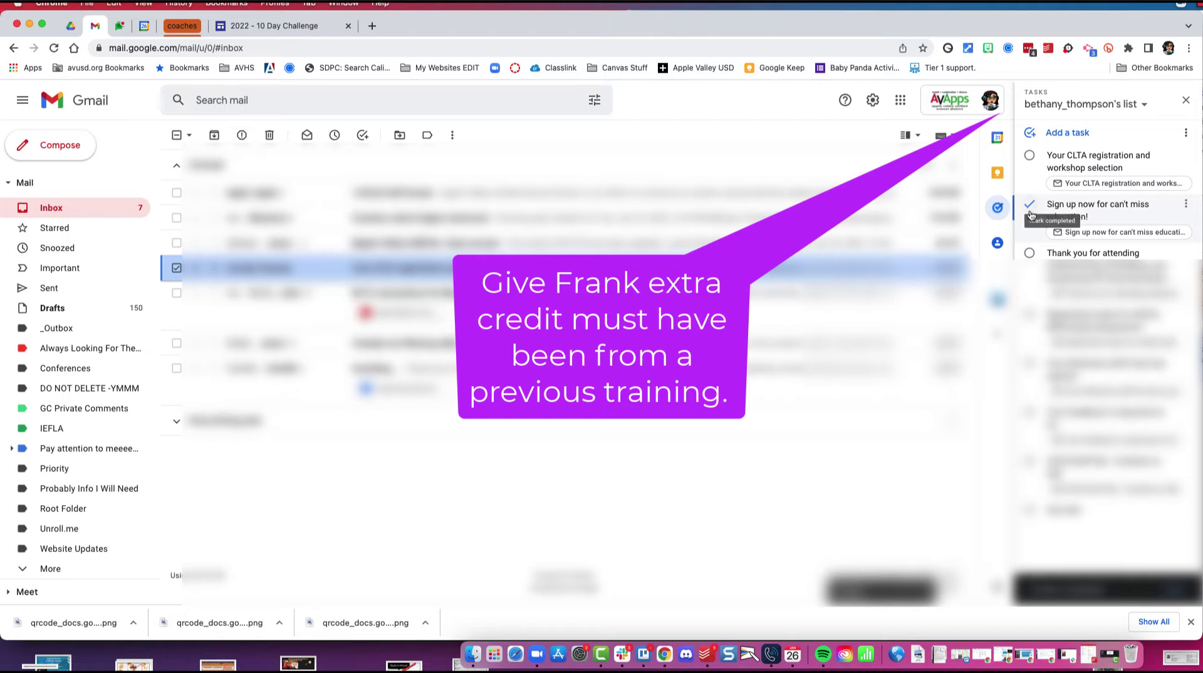
{"action": "left_click", "coordinate": [1030, 206]}
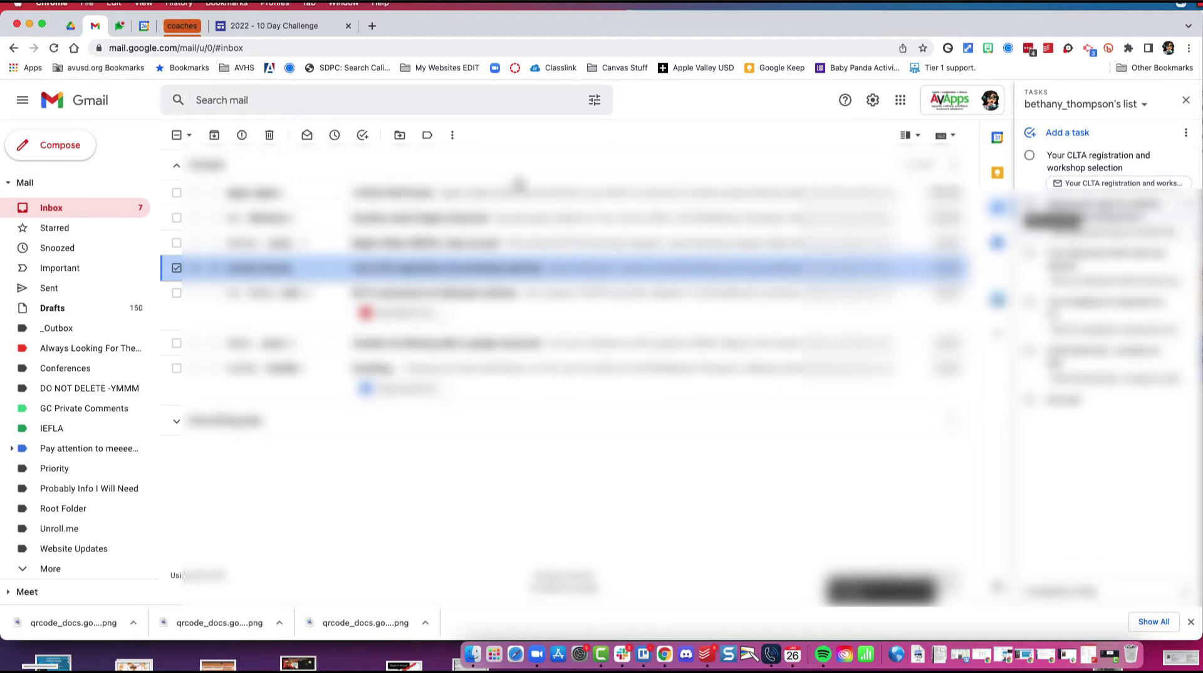
{"action": "left_click", "coordinate": [306, 136]}
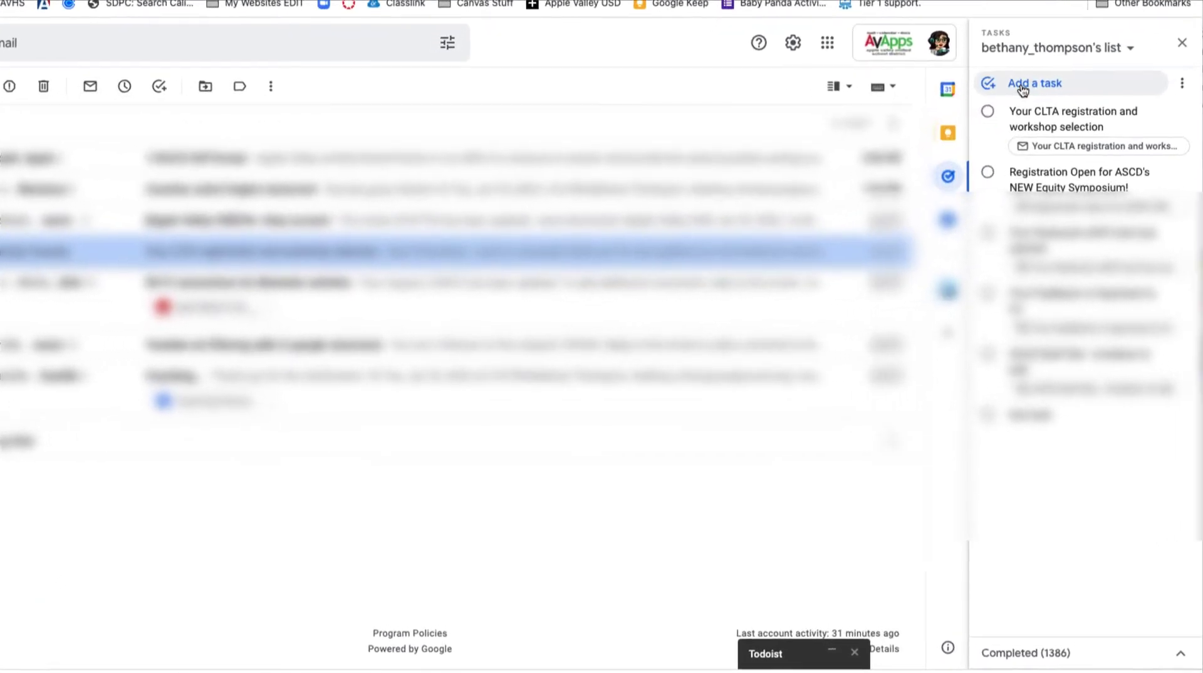
Create a new task titled "Tabs" and date it January 28, 2022
{"action": "left_click", "coordinate": [1022, 88]}
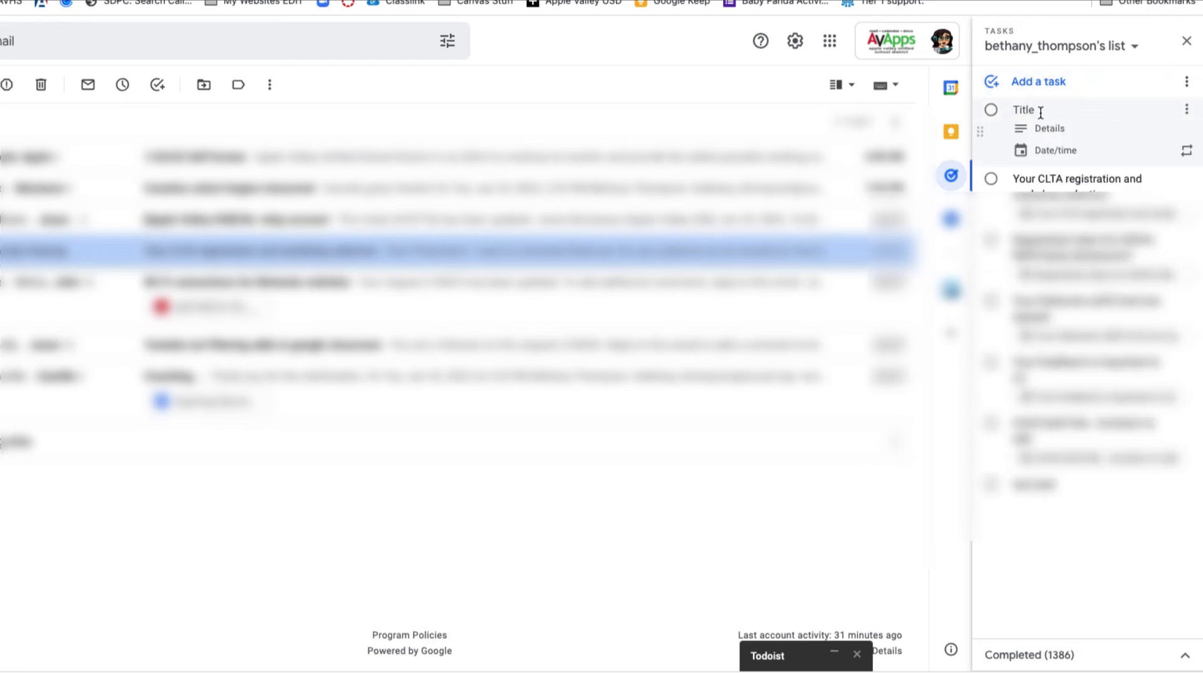
{"action": "type", "text": "Tabs"}
{"action": "left_click", "coordinate": [1065, 155]}
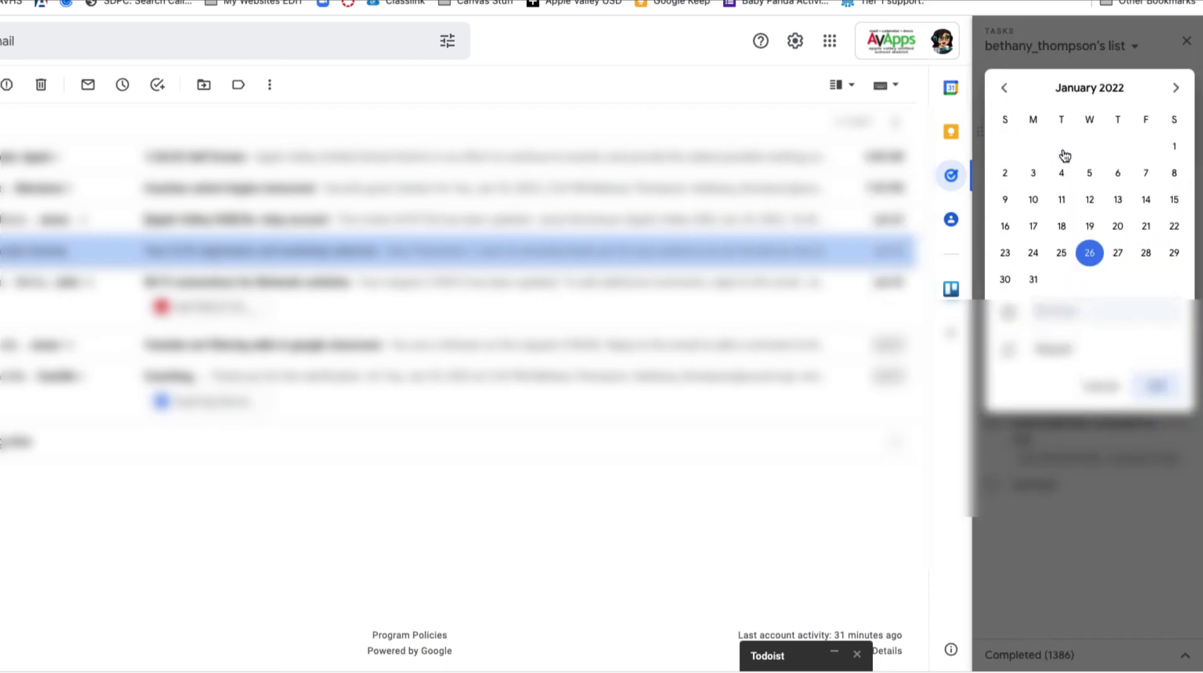
{"action": "left_click", "coordinate": [1146, 253]}
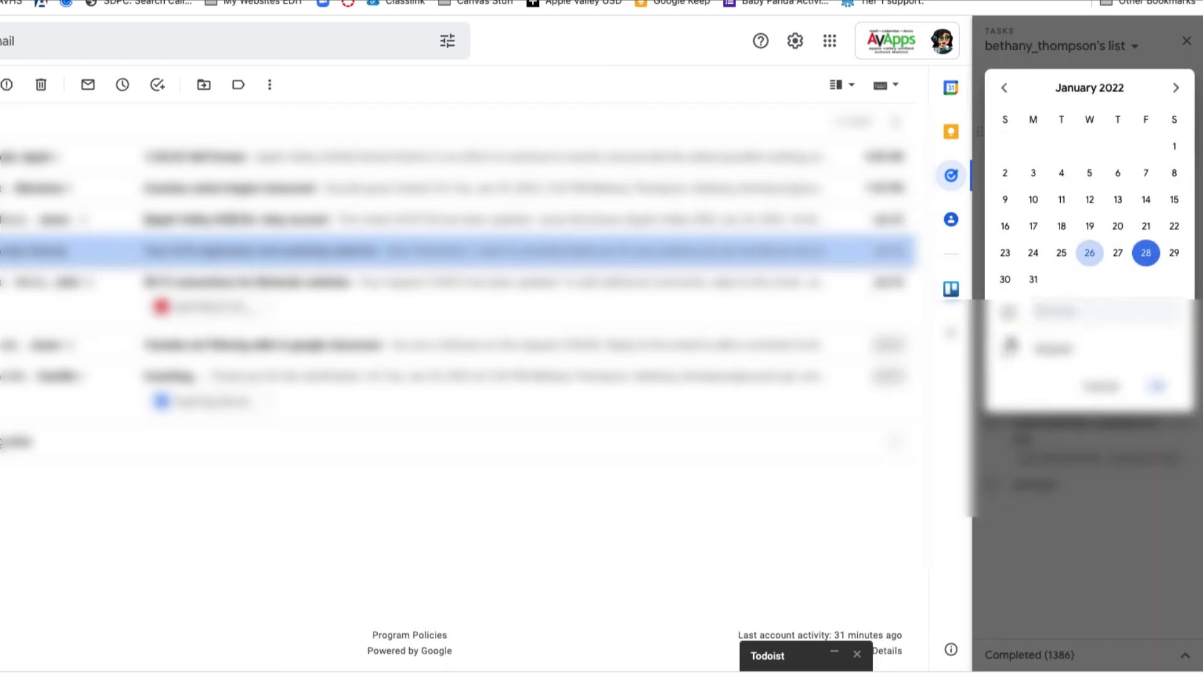
Make the Tabs task repeat every 1 week on Friday at 12:00 PM
{"action": "left_click", "coordinate": [1046, 349]}
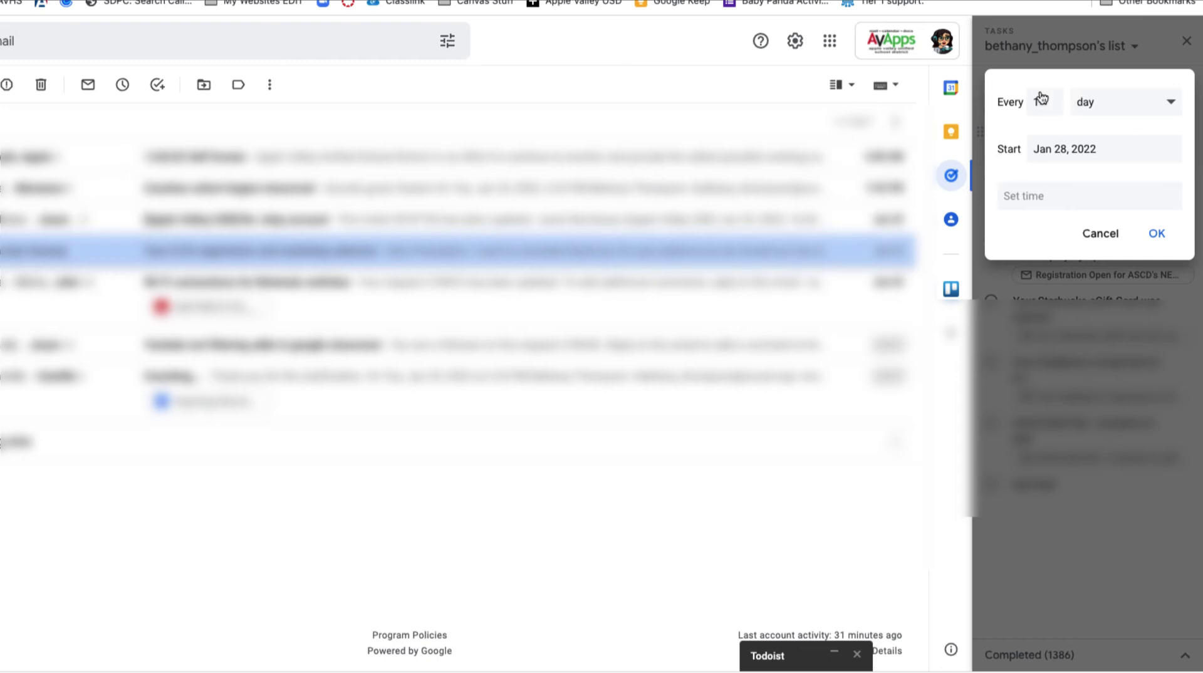
{"action": "left_click", "coordinate": [1128, 101]}
{"action": "left_click", "coordinate": [1132, 131]}
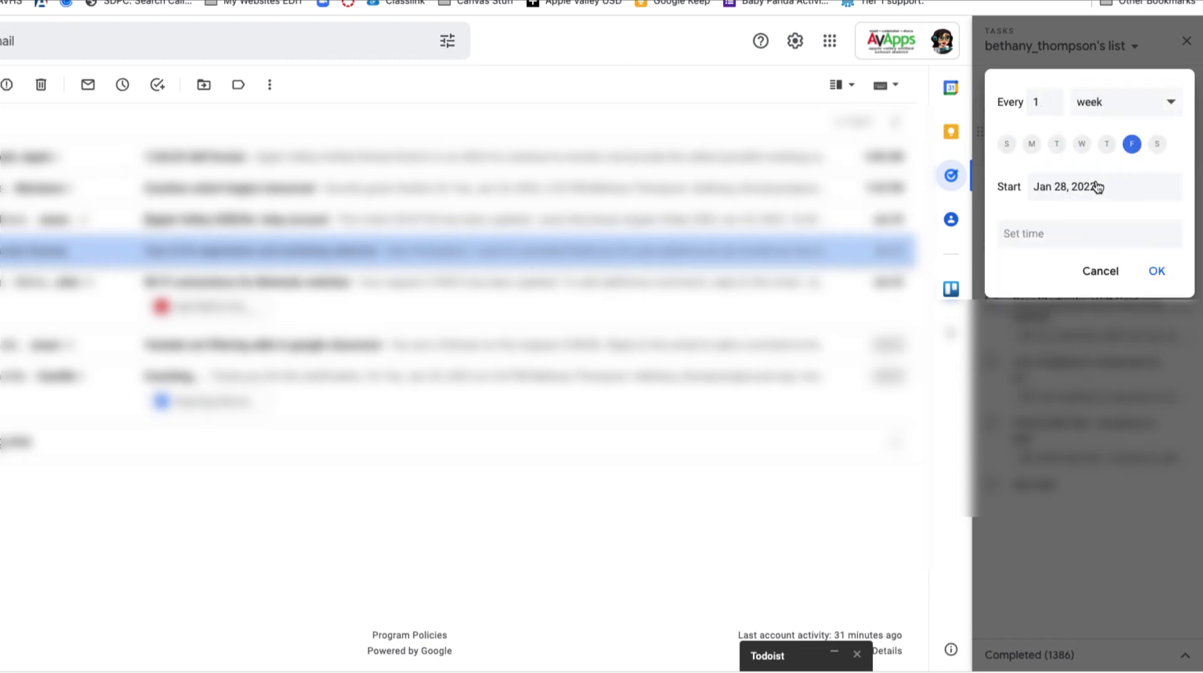
{"action": "left_click", "coordinate": [1066, 233]}
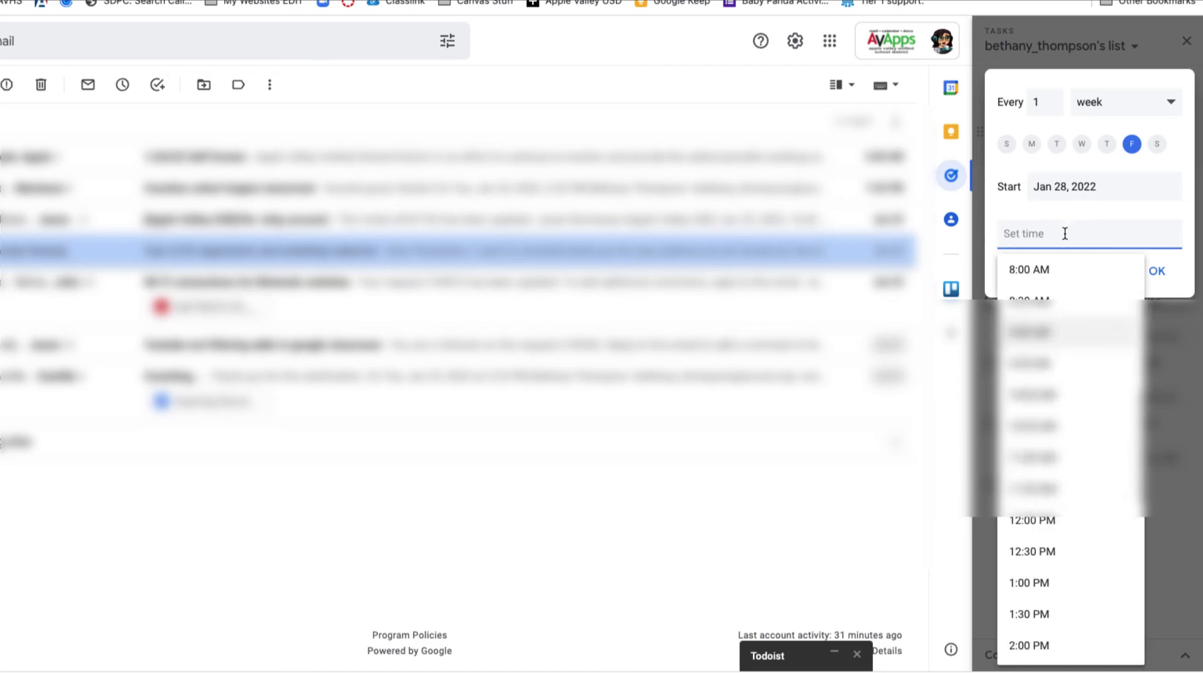
{"action": "type", "text": "12"}
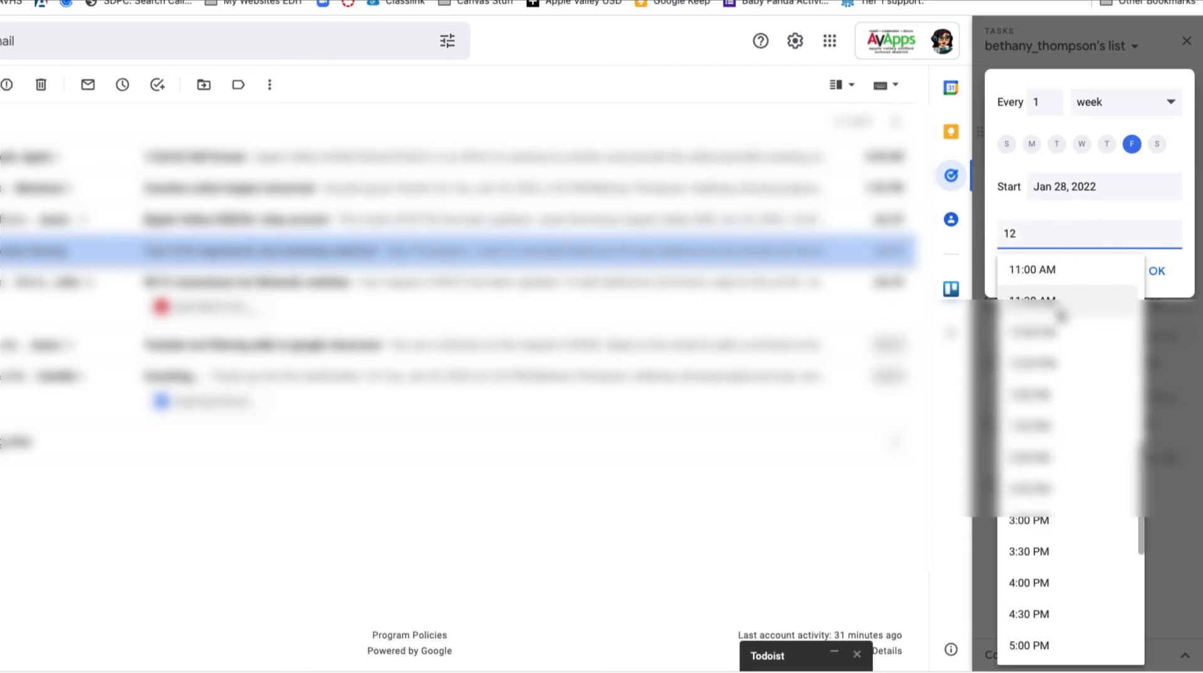
{"action": "left_click", "coordinate": [1061, 331]}
{"action": "left_click", "coordinate": [1157, 272]}
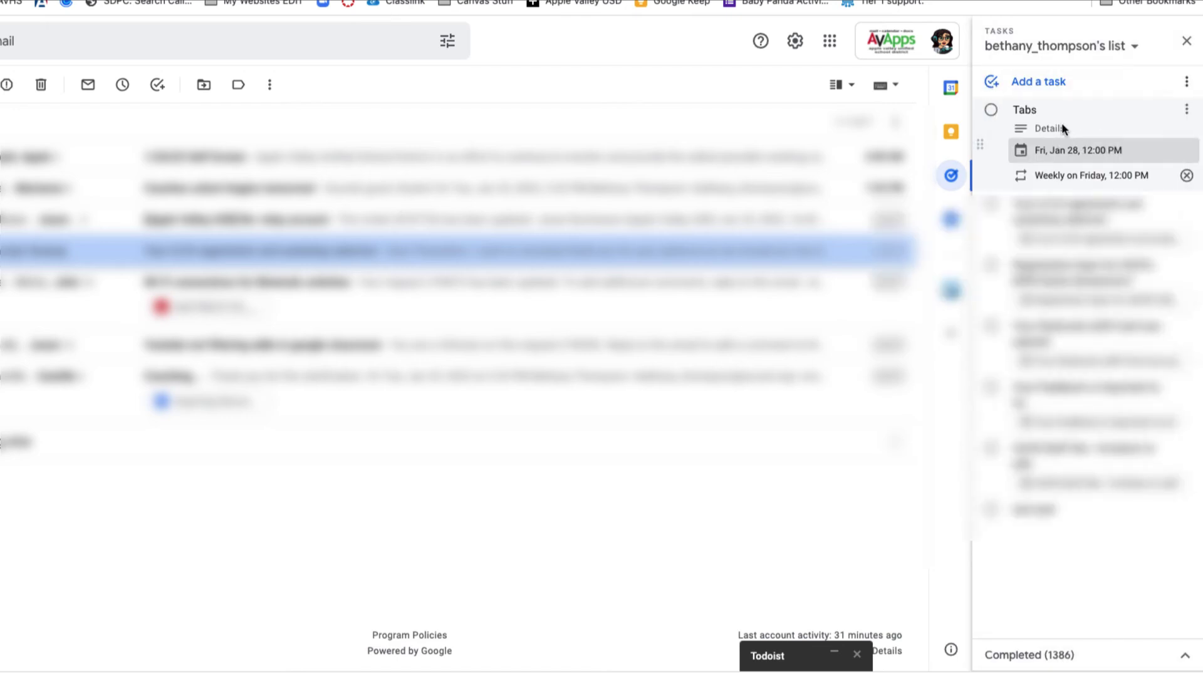
Create a new task titled "Downloads" and schedule it for February 4, 2022 at 10:00 AM
{"action": "left_click", "coordinate": [1057, 83]}
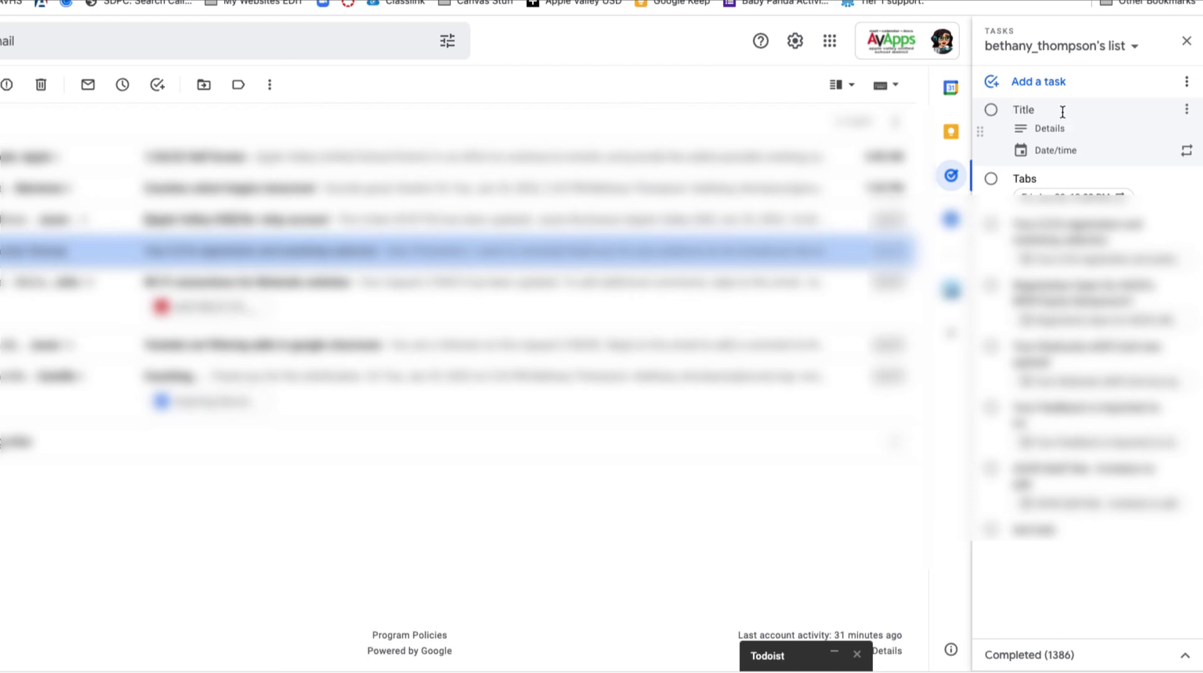
{"action": "type", "text": "Downloads"}
{"action": "left_click", "coordinate": [1080, 150]}
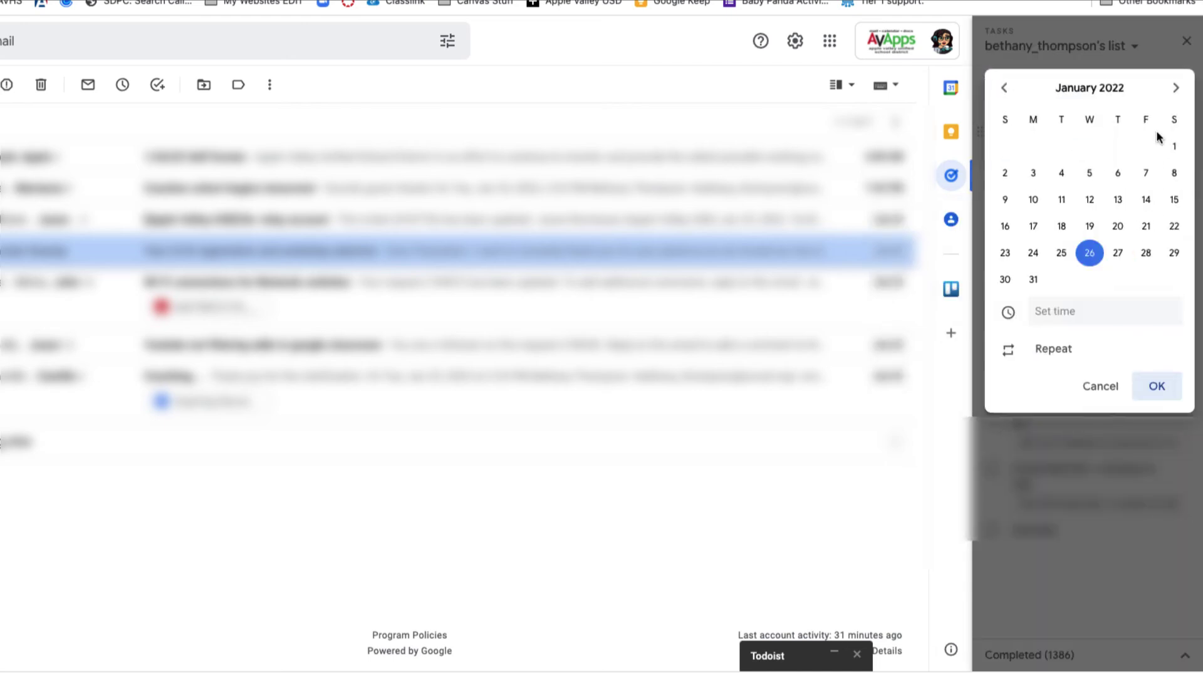
{"action": "left_click", "coordinate": [1175, 88]}
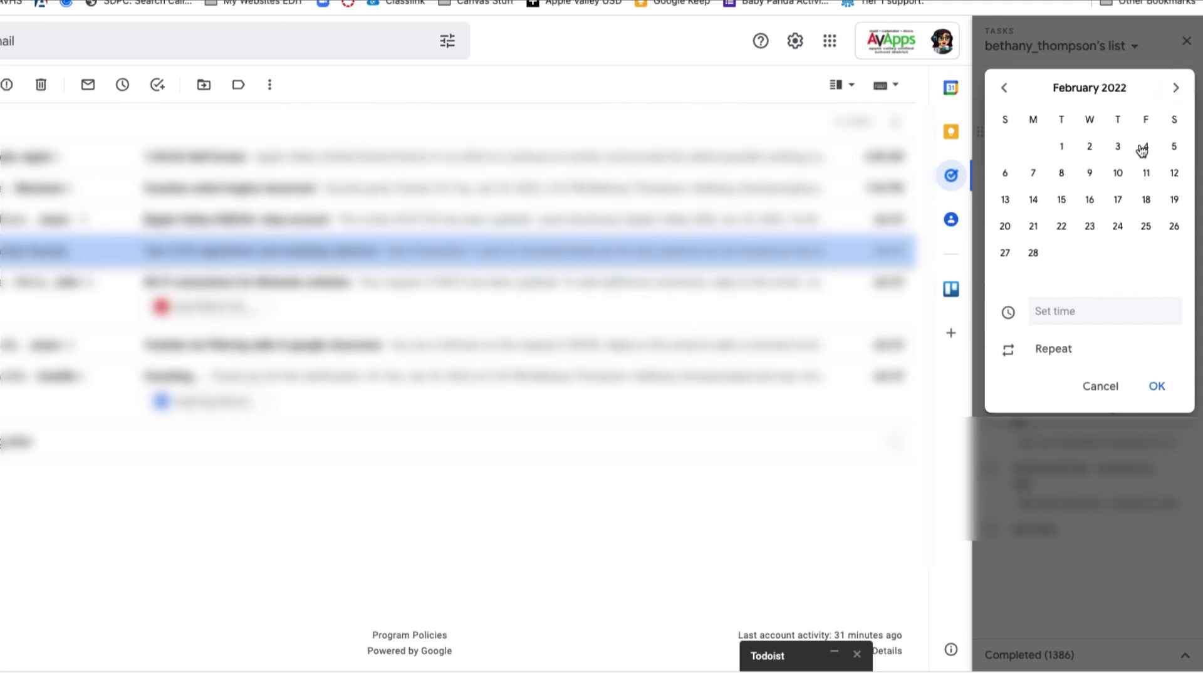
{"action": "left_click", "coordinate": [1145, 147]}
{"action": "left_click", "coordinate": [1056, 313]}
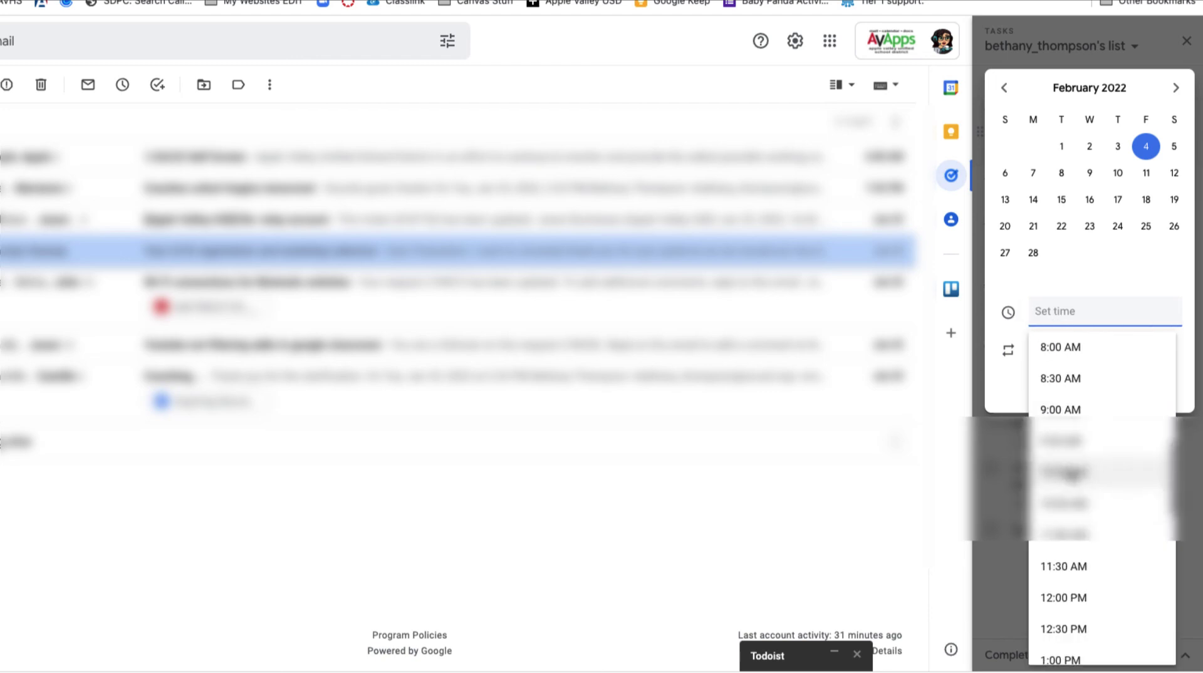
{"action": "left_click", "coordinate": [1069, 475]}
Make the Downloads task repeat every month on the first Friday, and extend its title to "Downloads folder"
{"action": "left_click", "coordinate": [1057, 352]}
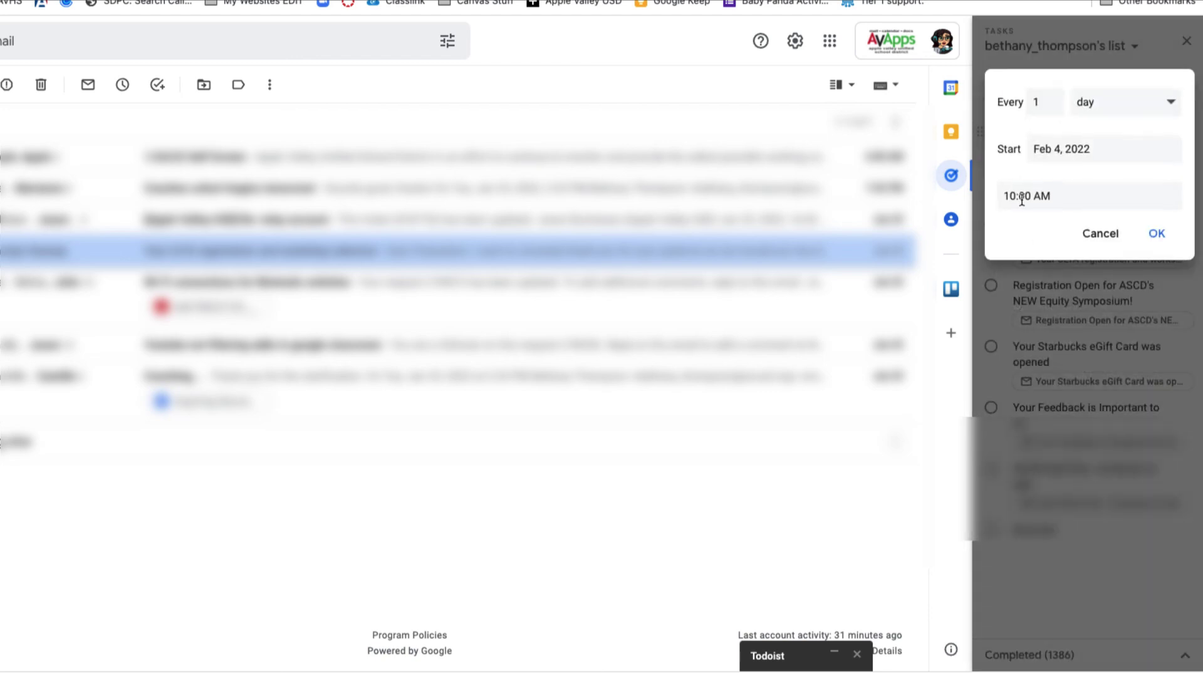
{"action": "left_click", "coordinate": [1088, 104]}
{"action": "left_click", "coordinate": [1101, 165]}
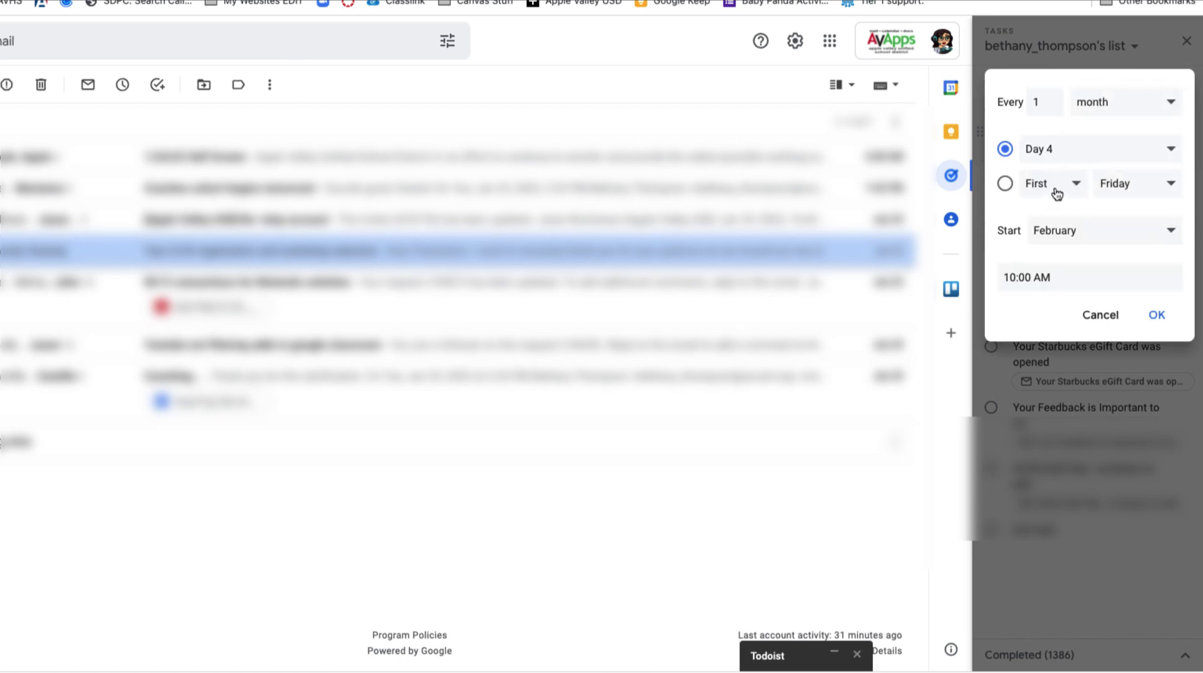
{"action": "left_click", "coordinate": [1005, 183]}
{"action": "left_click", "coordinate": [1155, 313]}
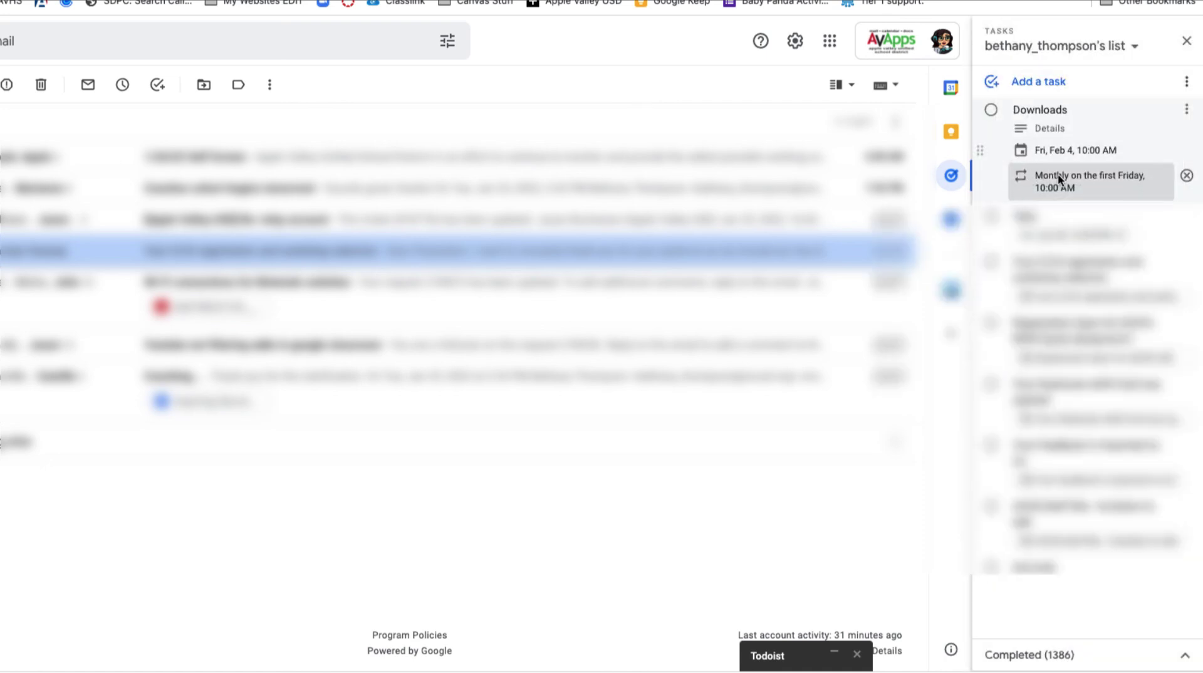
{"action": "left_click", "coordinate": [1074, 108]}
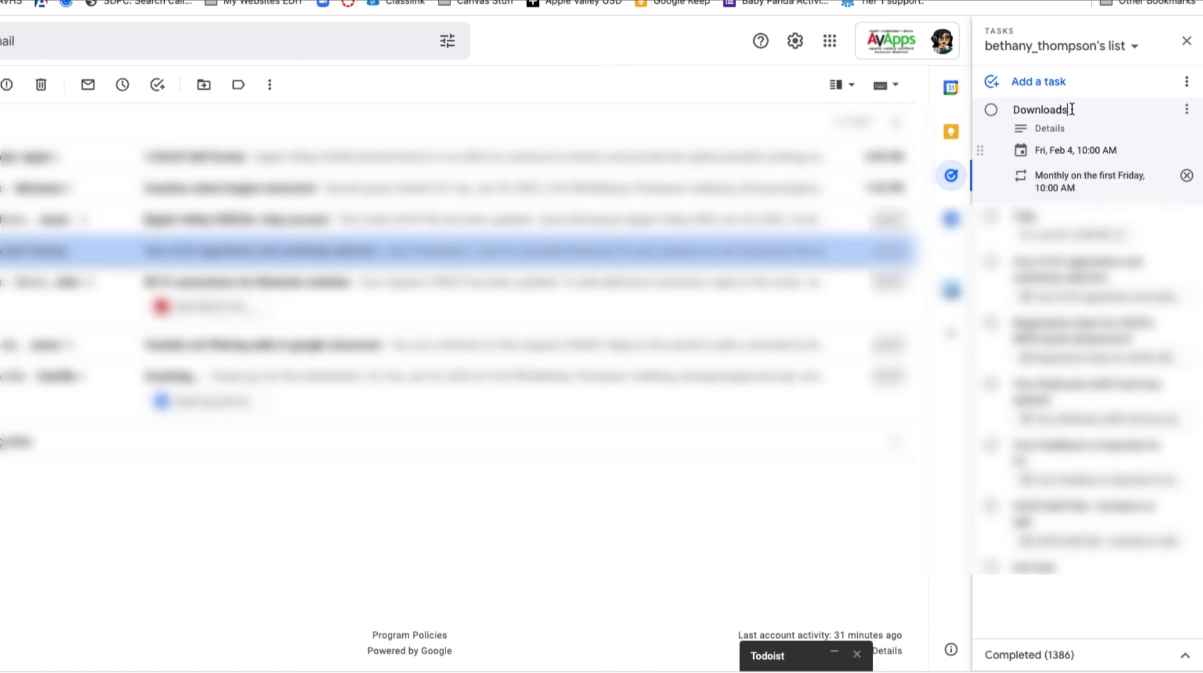
{"action": "type", "text": "folder"}
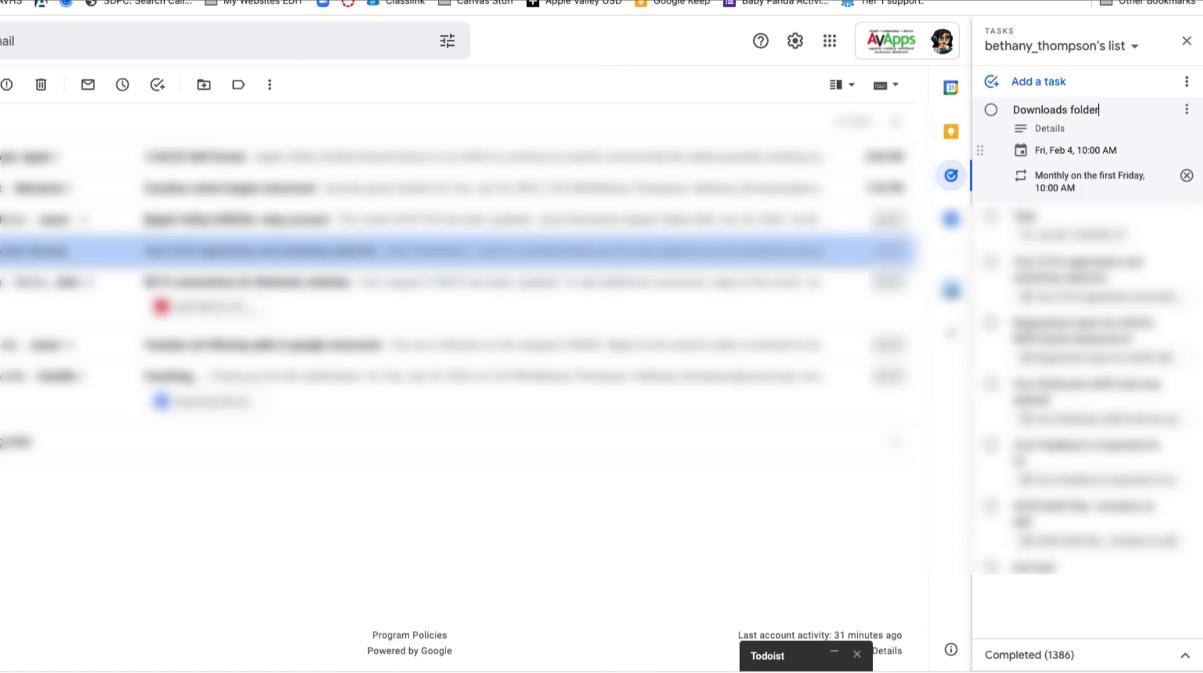